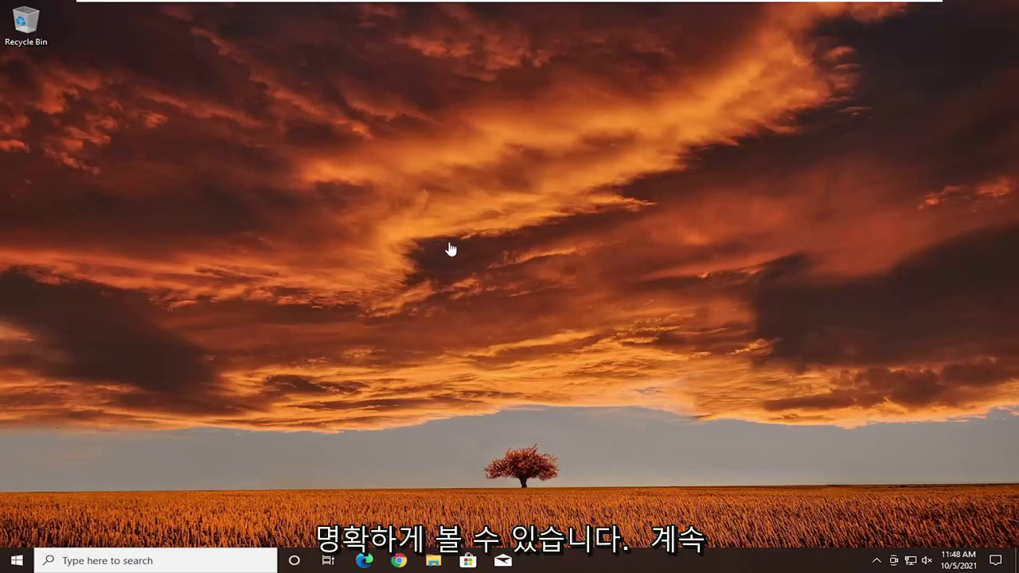
# - Launch Disk Management from a Start search for 'disk management' and move its window right
pyautogui.click(17, 560)
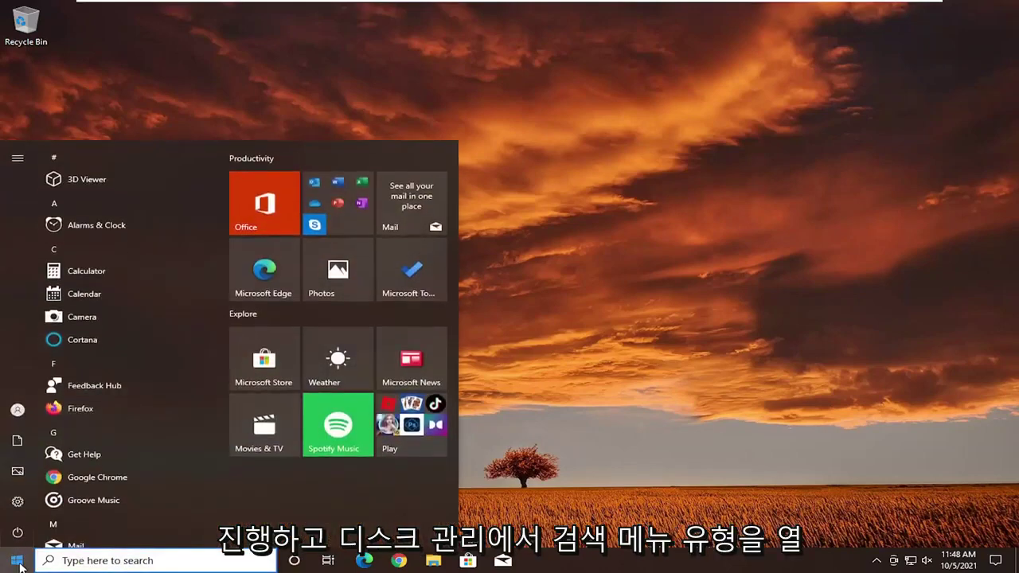
pyautogui.write('disk management')
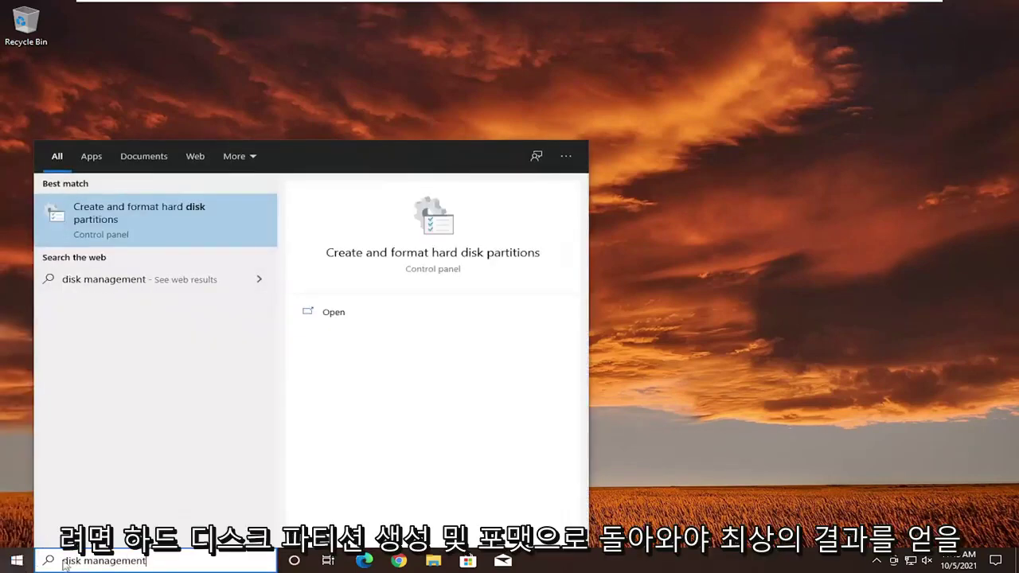
pyautogui.click(134, 217)
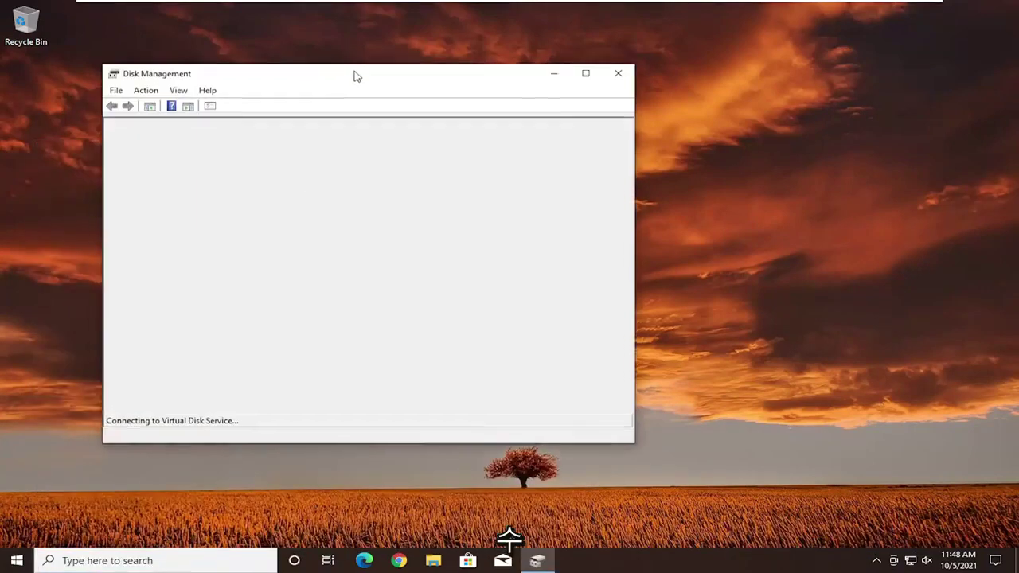
pyautogui.moveTo(356, 75); pyautogui.dragTo(529, 71)
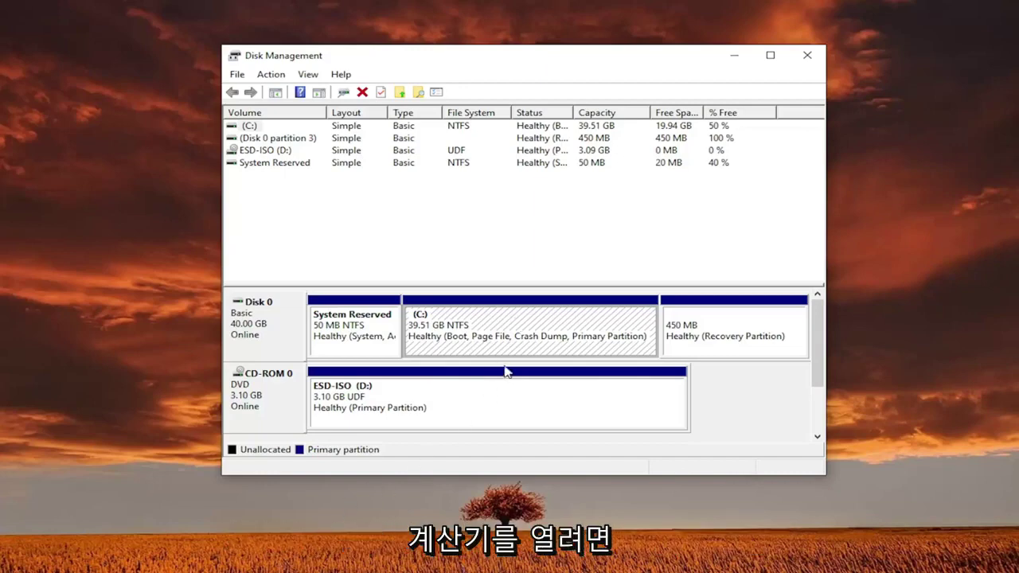
# - Start shrinking the C: volume, requesting a 15380 MB shrink amount
pyautogui.rightClick(467, 320)
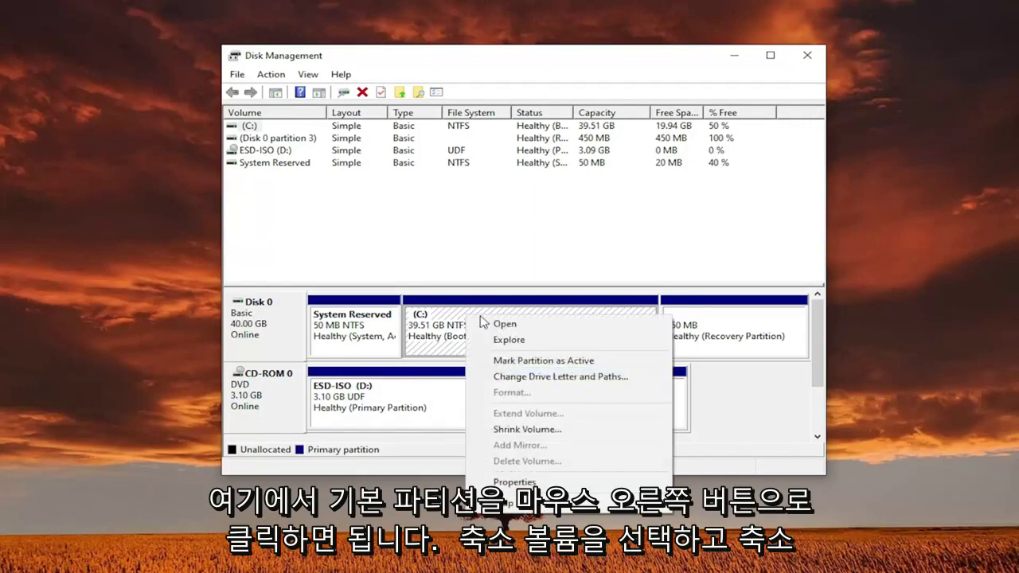
pyautogui.click(525, 429)
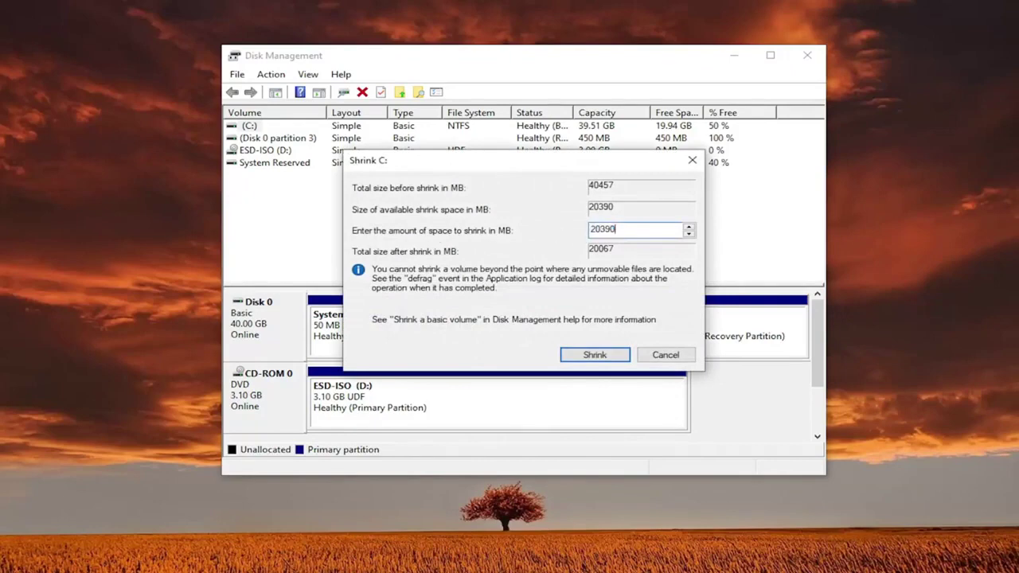
pyautogui.write('15')
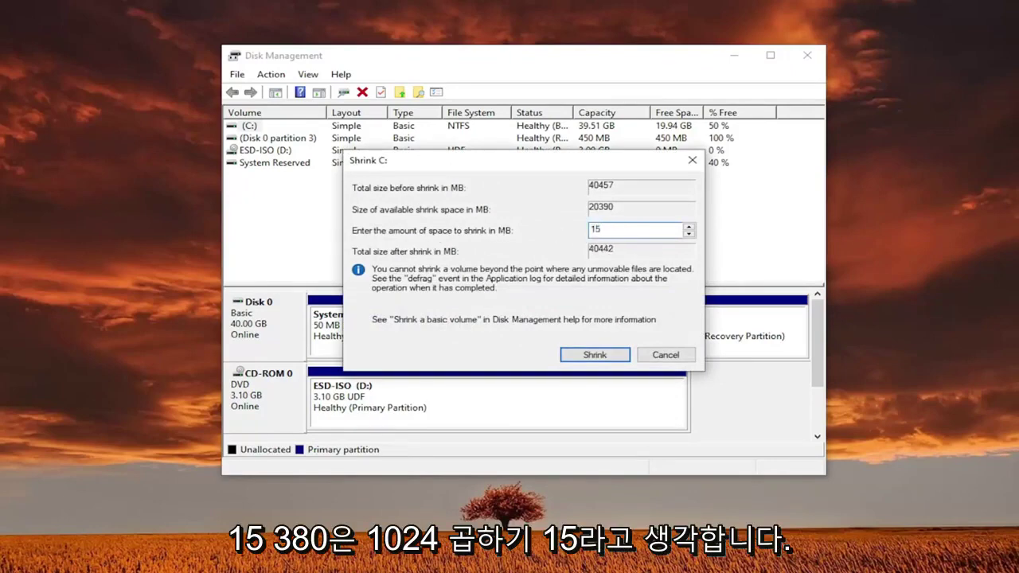
pyautogui.write('380')
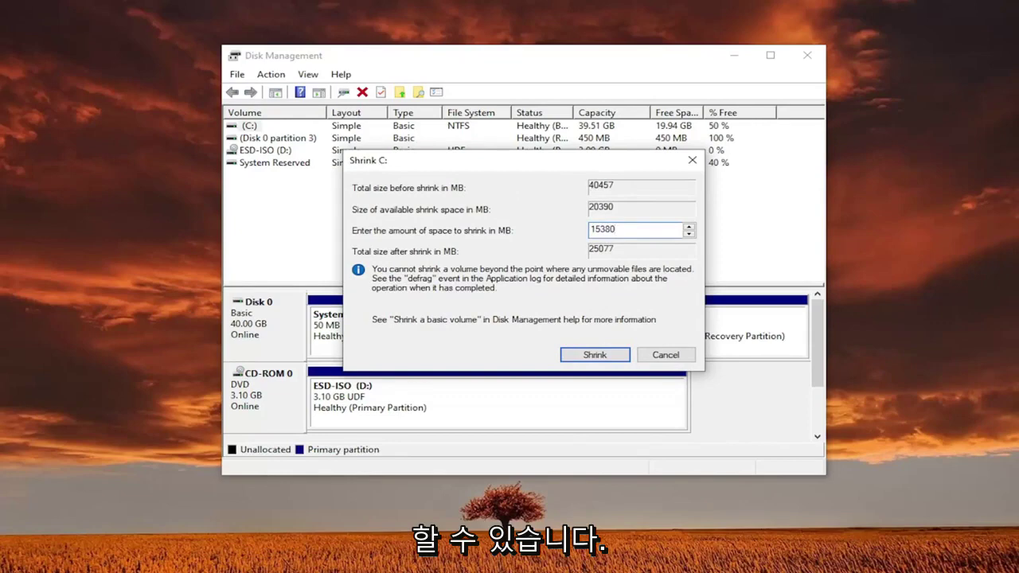
# - Launch Calculator and compute 1024*15
pyautogui.press('super')
pyautogui.write('calc')
pyautogui.press('Return')
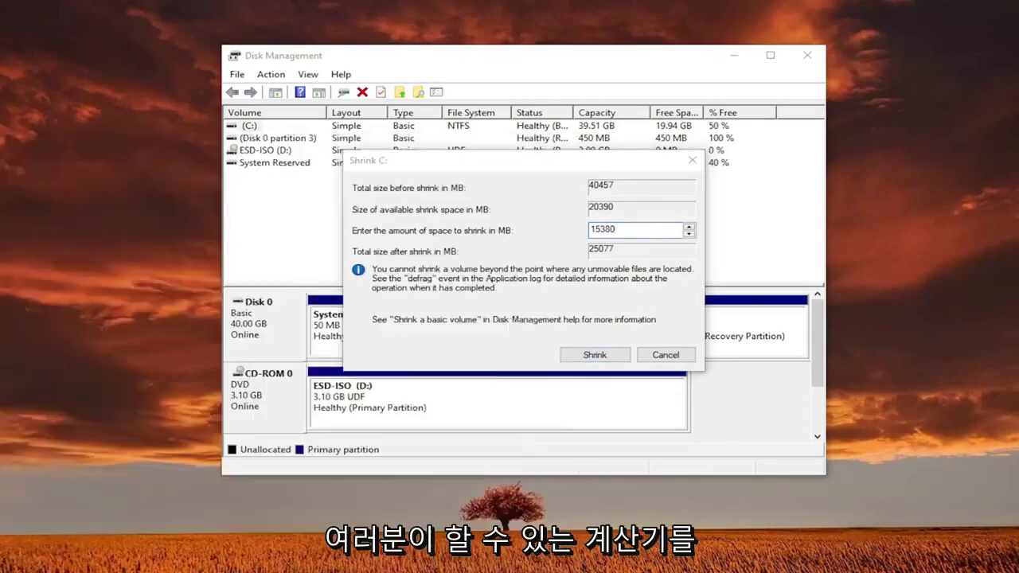
pyautogui.write('1024')
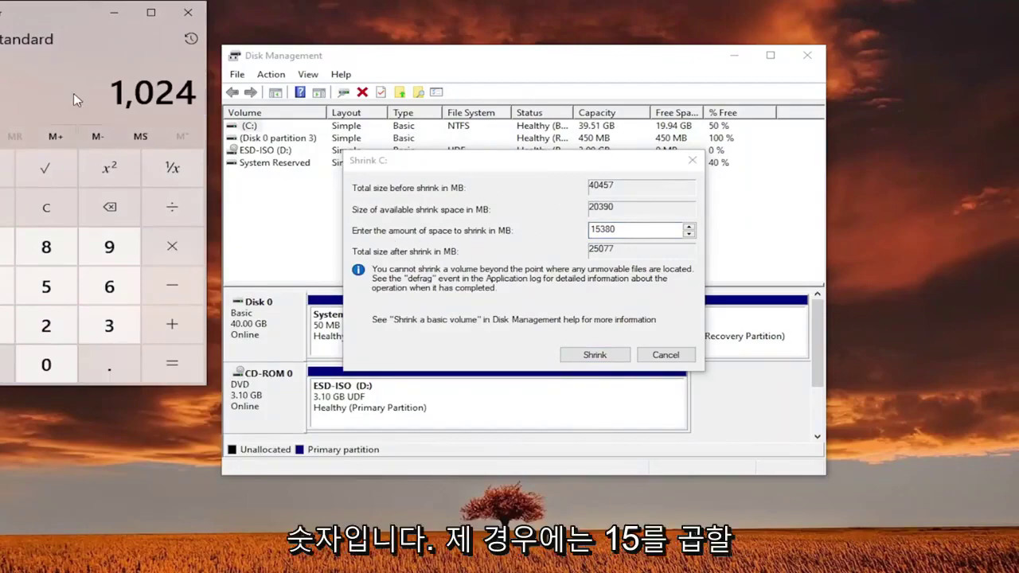
pyautogui.write('*15=')
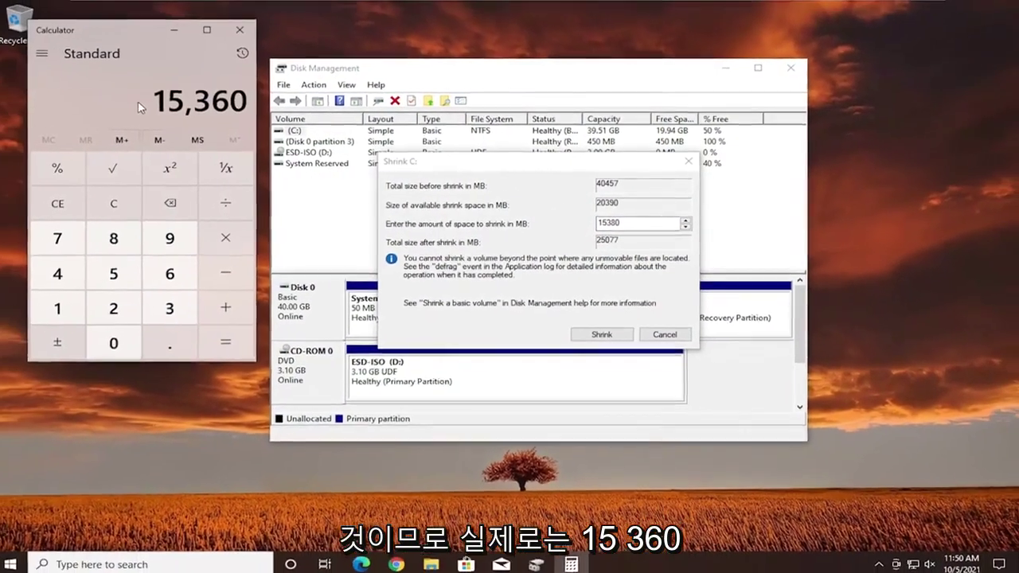
# - Correct the shrink amount to 15360 MB, close Calculator, and shrink C: to free 15.00 GB
pyautogui.moveTo(621, 222); pyautogui.dragTo(610, 222)
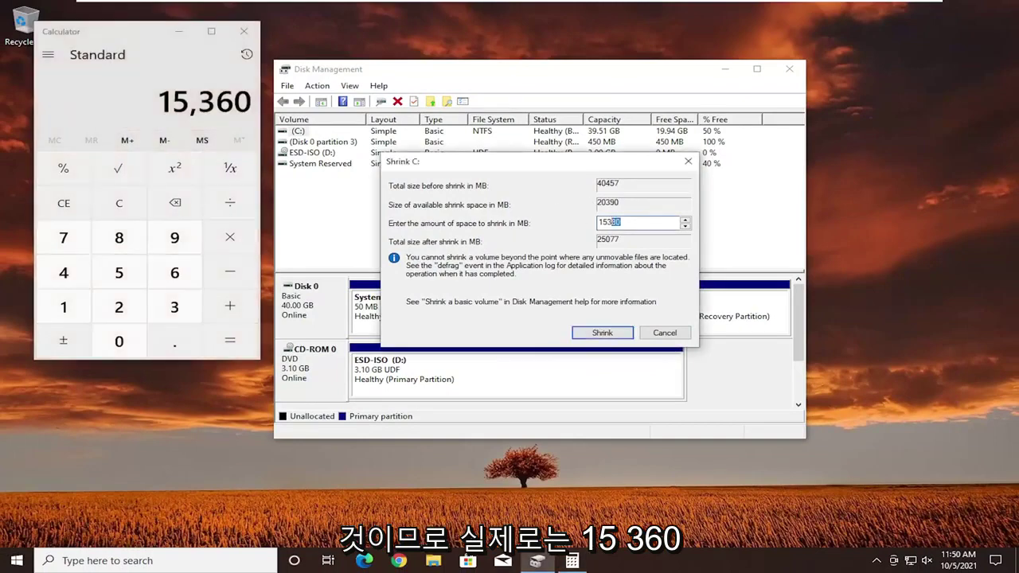
pyautogui.write('60')
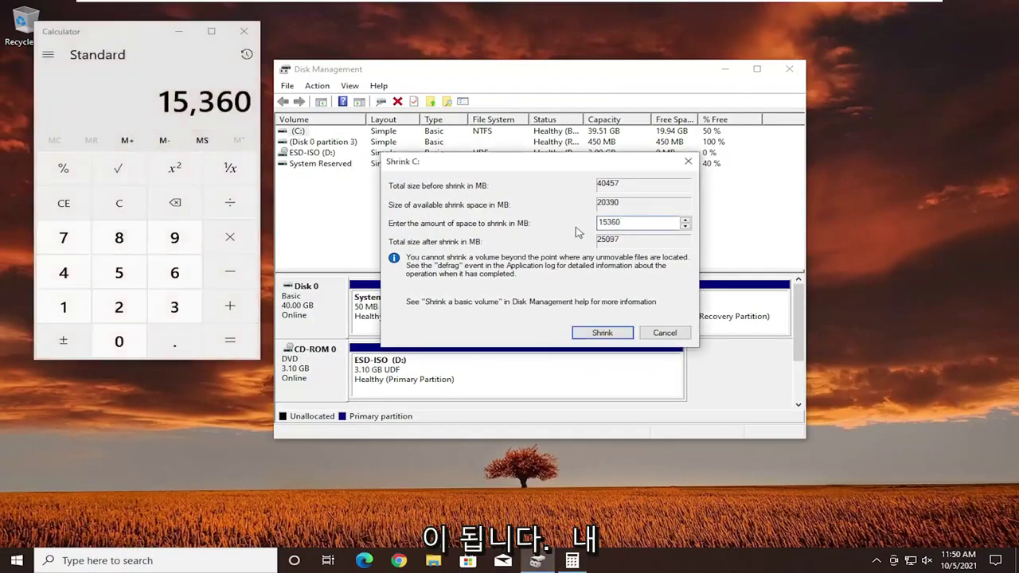
pyautogui.click(244, 31)
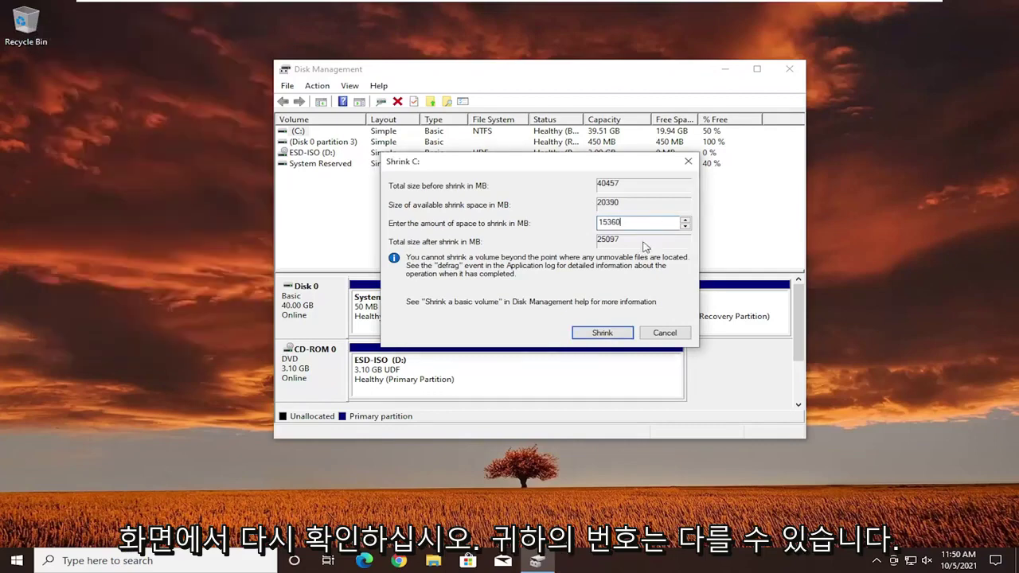
pyautogui.click(603, 333)
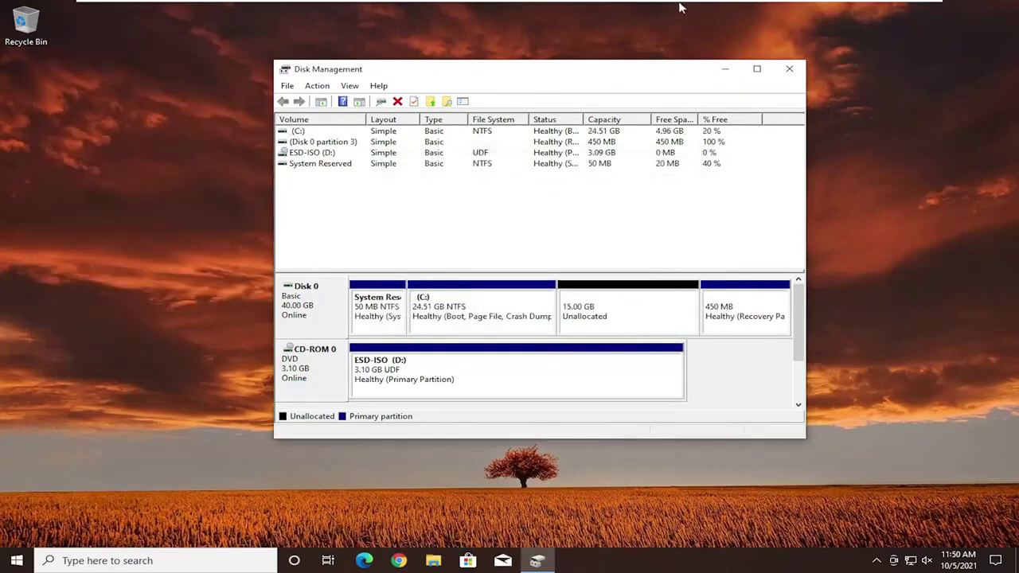
# - Close Disk Management and restart Windows from the Start button's Shut down or sign out menu
pyautogui.click(786, 72)
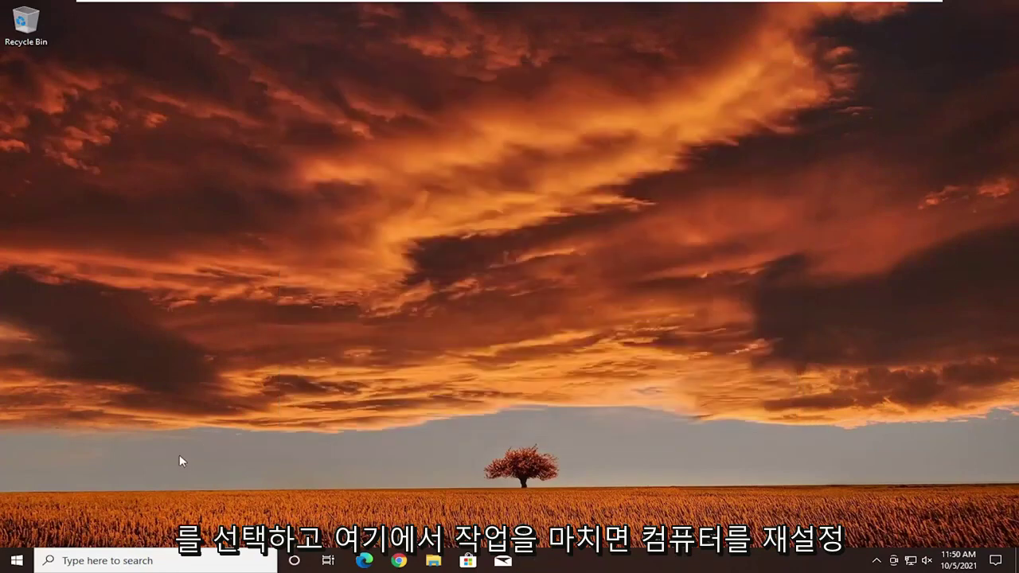
pyautogui.rightClick(12, 567)
pyautogui.moveTo(58, 532)
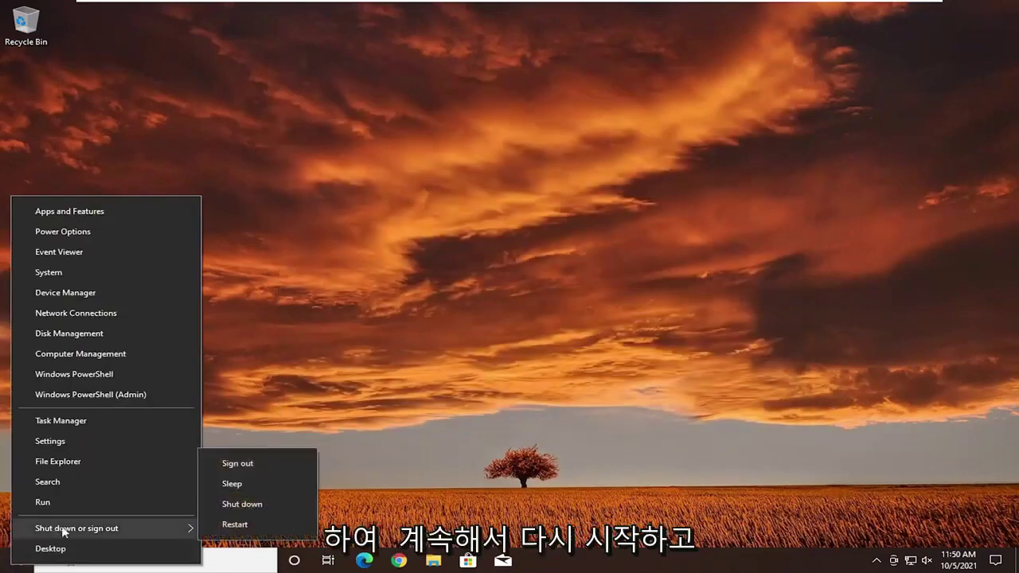
pyautogui.click(227, 529)
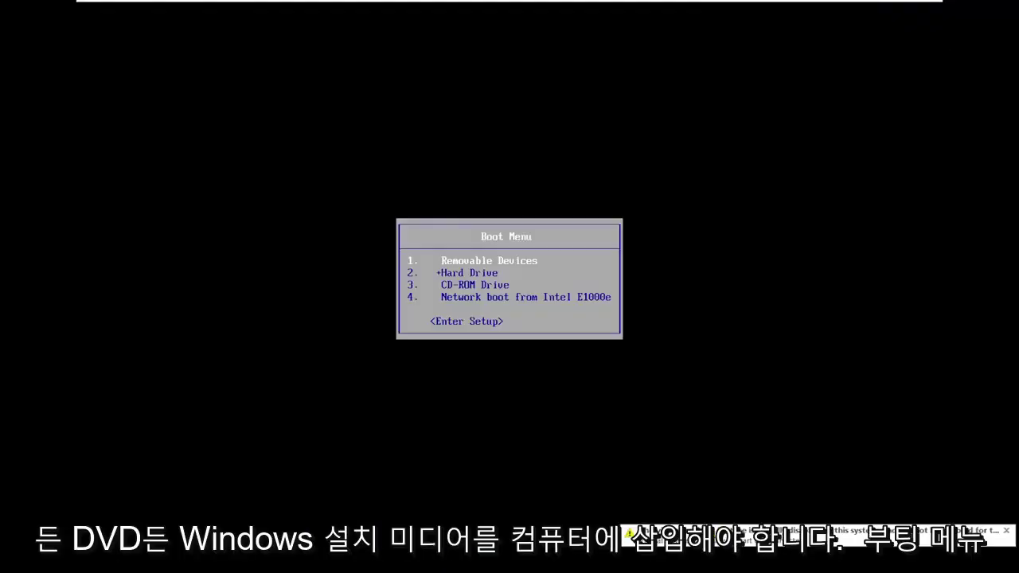
# - Select CD-ROM Drive in the Boot Menu and boot from the installation disc
pyautogui.press('Down')
pyautogui.press('Down')
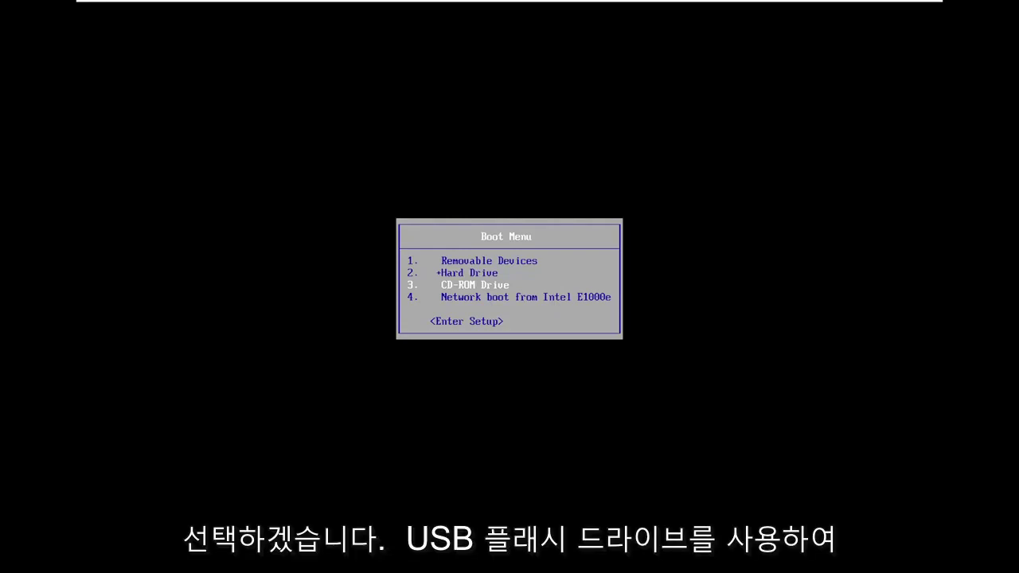
pyautogui.press('Return')
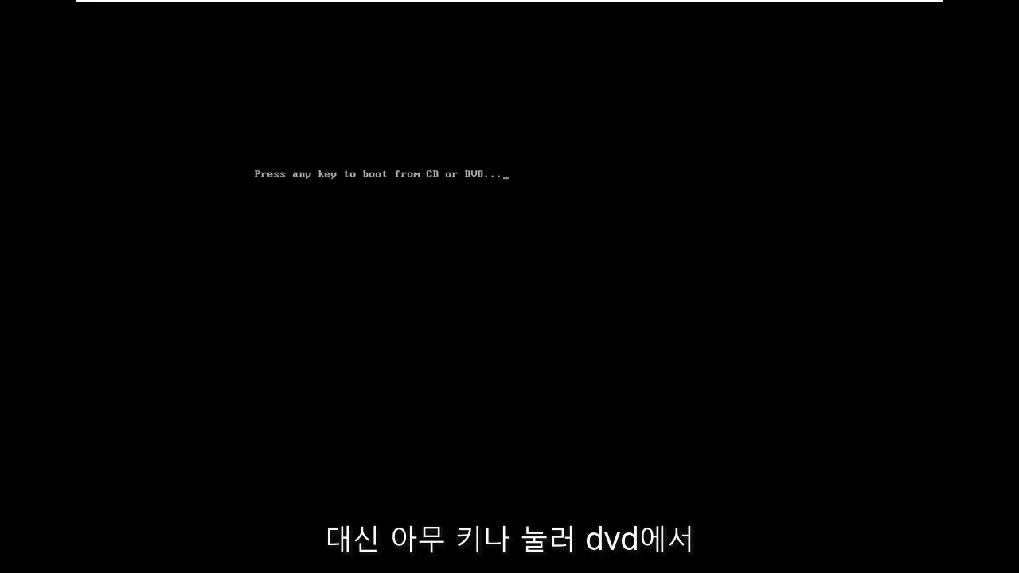
pyautogui.press('Return')
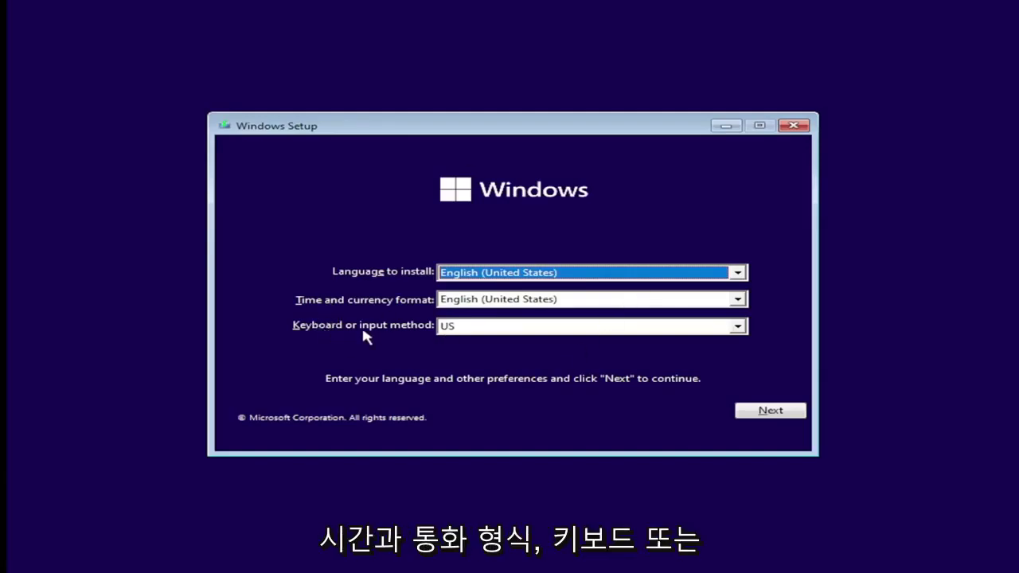
# - Keep English (United States) settings, begin Install now, and skip the product key
pyautogui.click(743, 412)
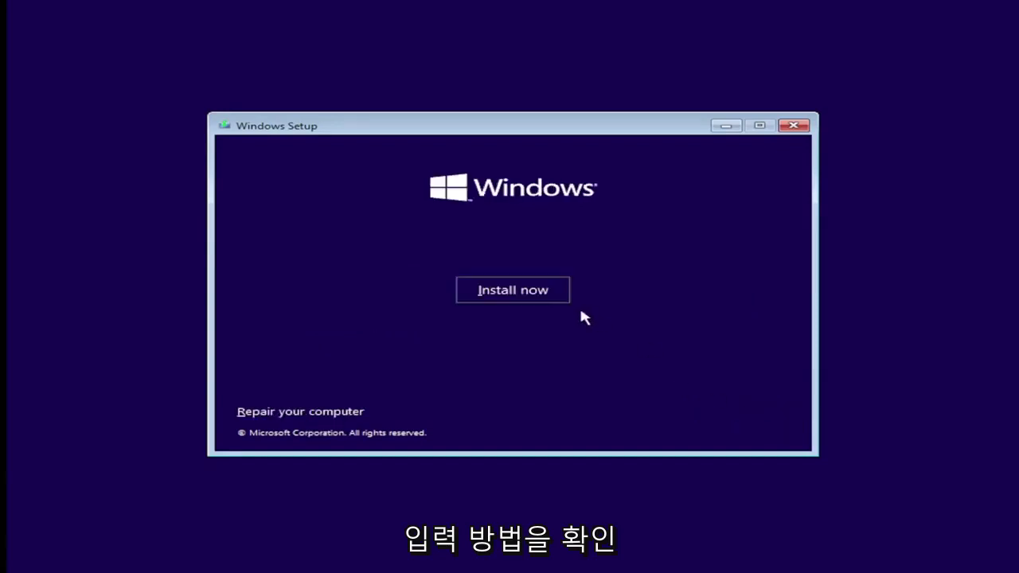
pyautogui.click(522, 292)
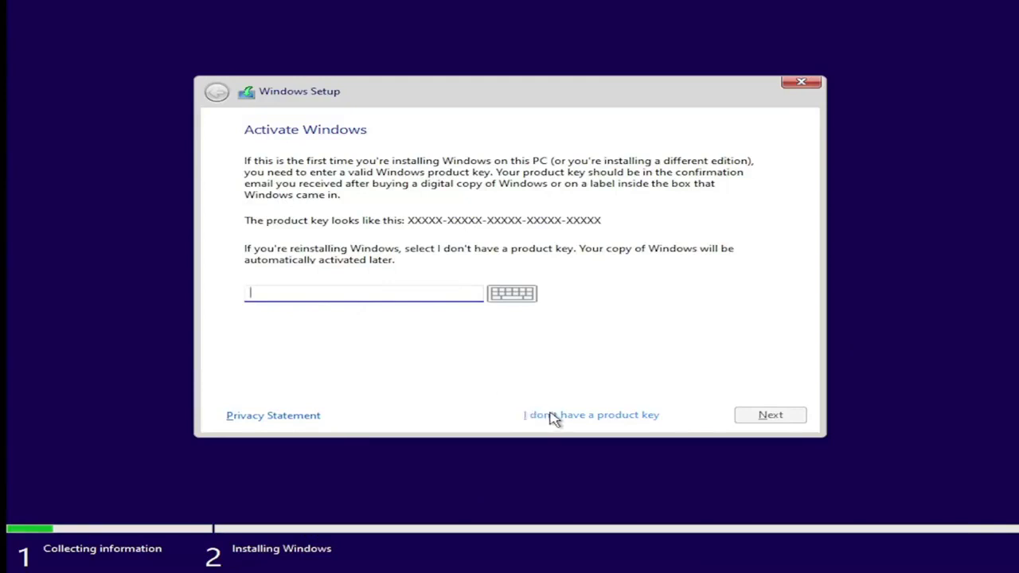
pyautogui.click(579, 417)
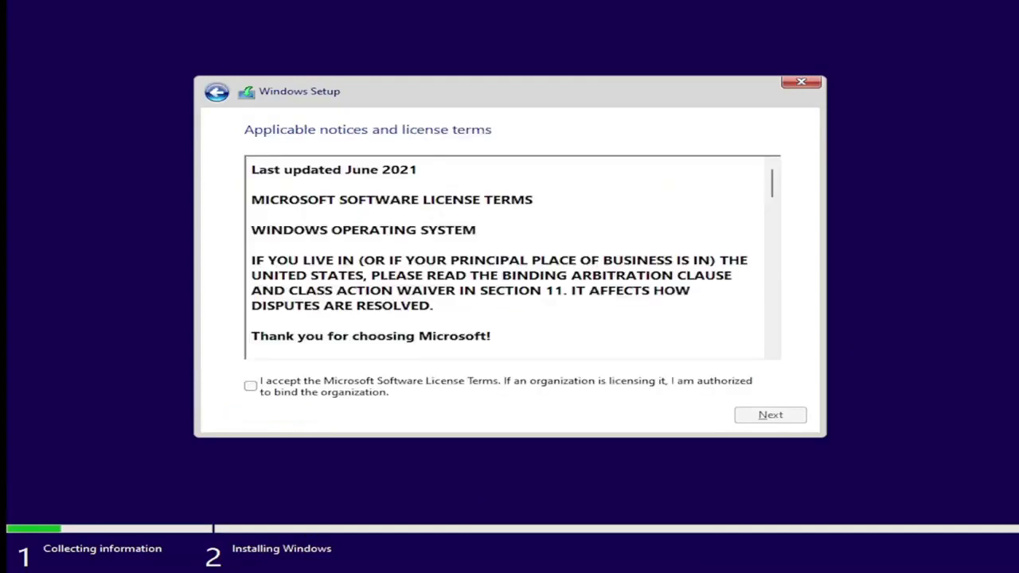
# - Accept the license terms and choose Custom: Install Windows only
pyautogui.click(250, 387)
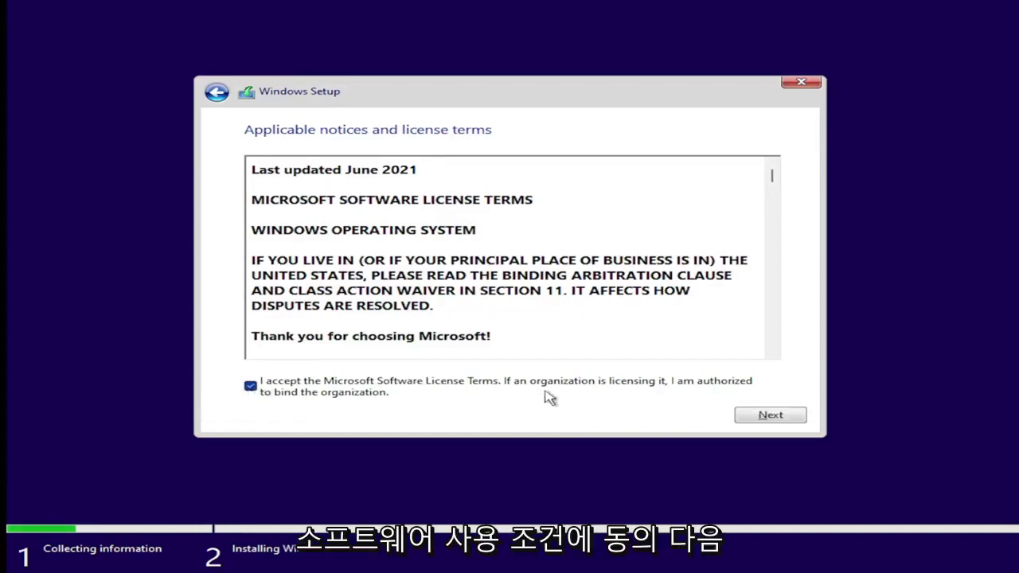
pyautogui.click(766, 415)
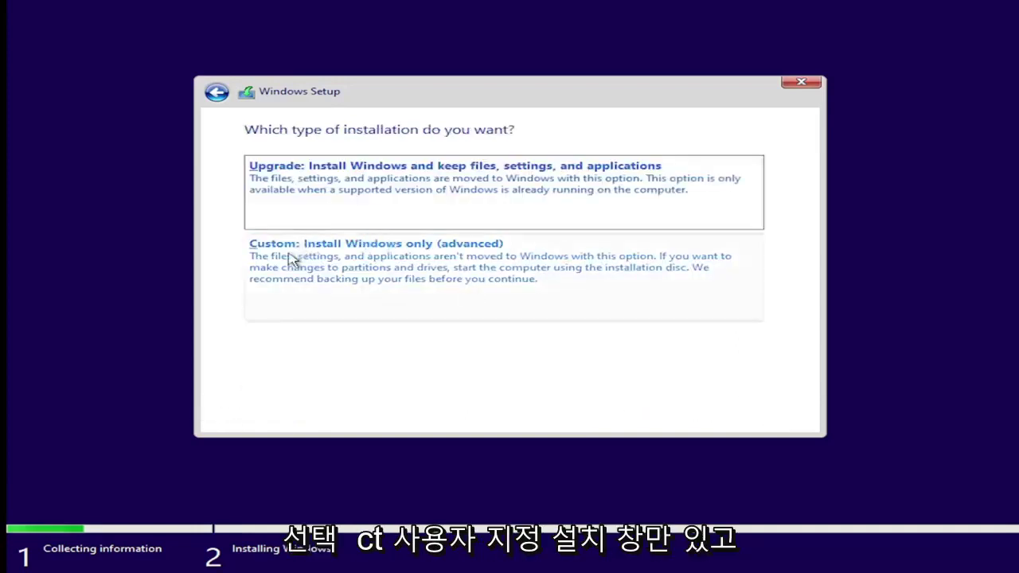
pyautogui.click(446, 276)
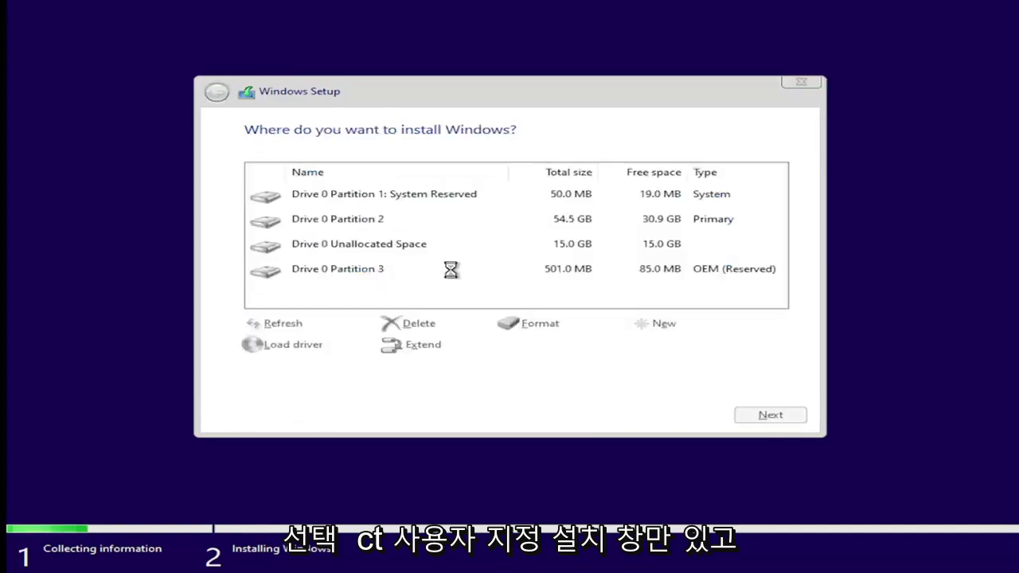
# - Install Windows onto Drive 0's 15.0 GB Unallocated Space
pyautogui.click(357, 254)
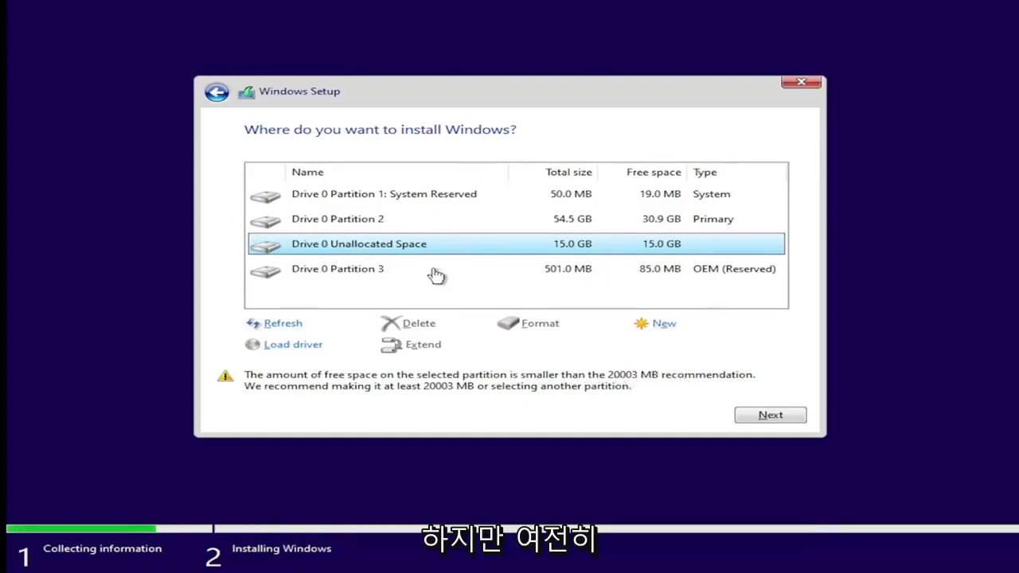
pyautogui.click(762, 418)
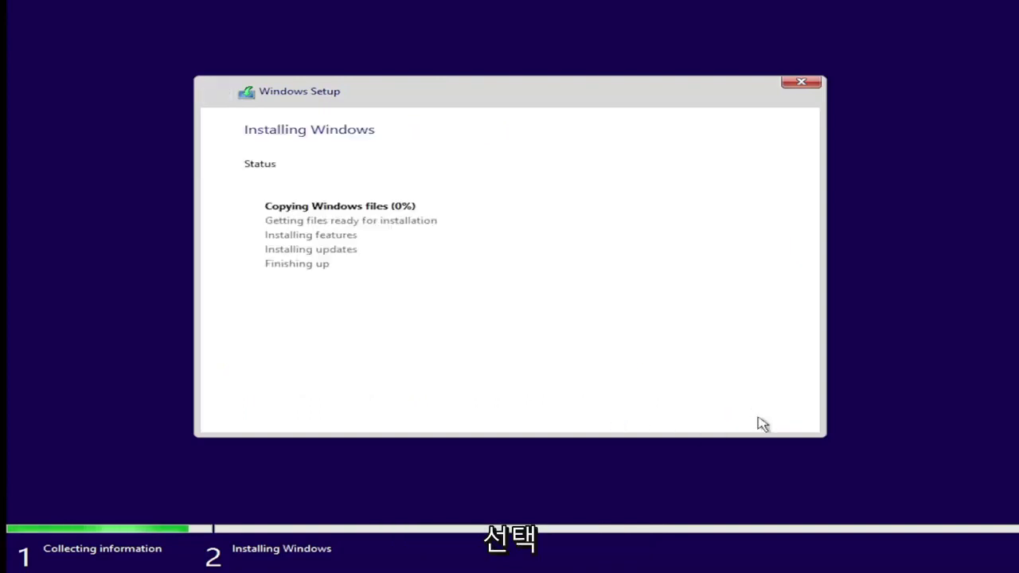